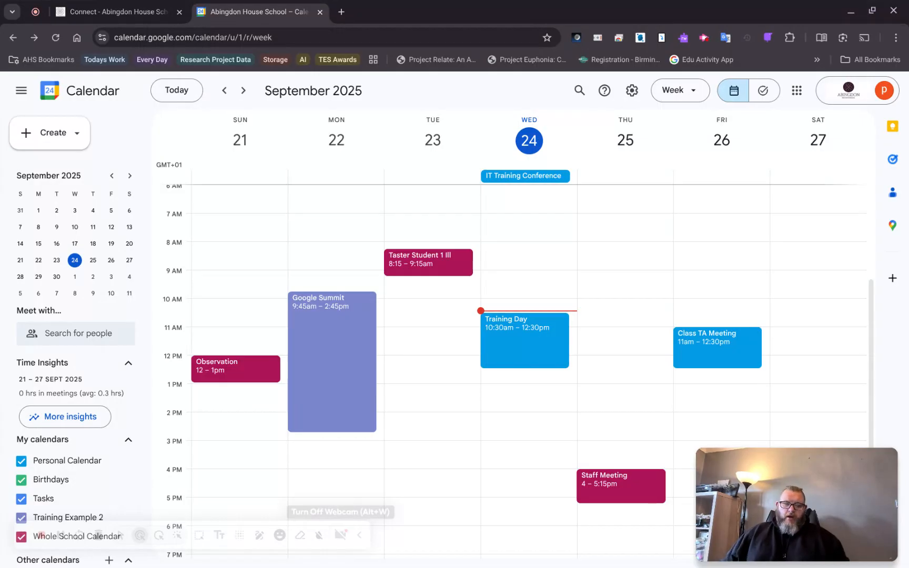
- Create a new calendar event on Wednesday, 24 September, titled "Training"
left_click(60, 135)
left_click(49, 183)
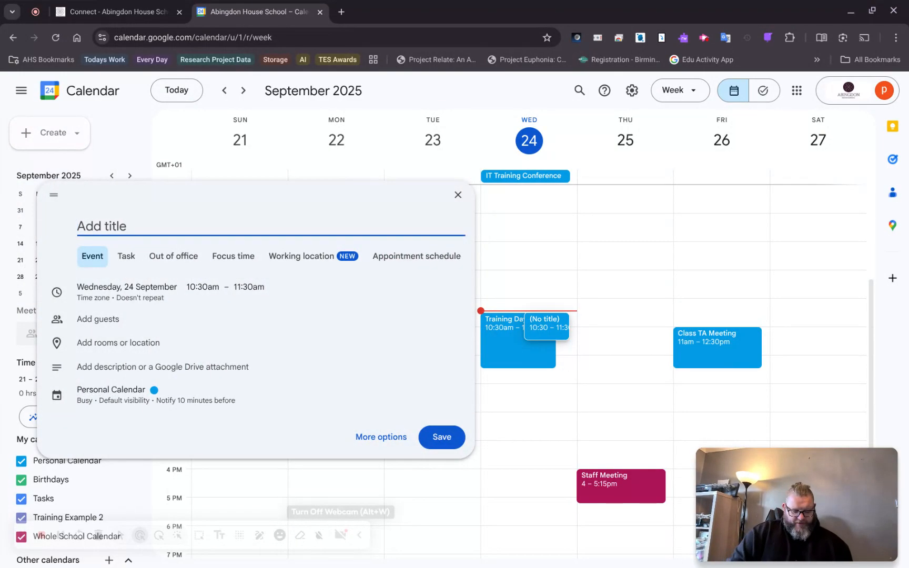
type("Traingin")
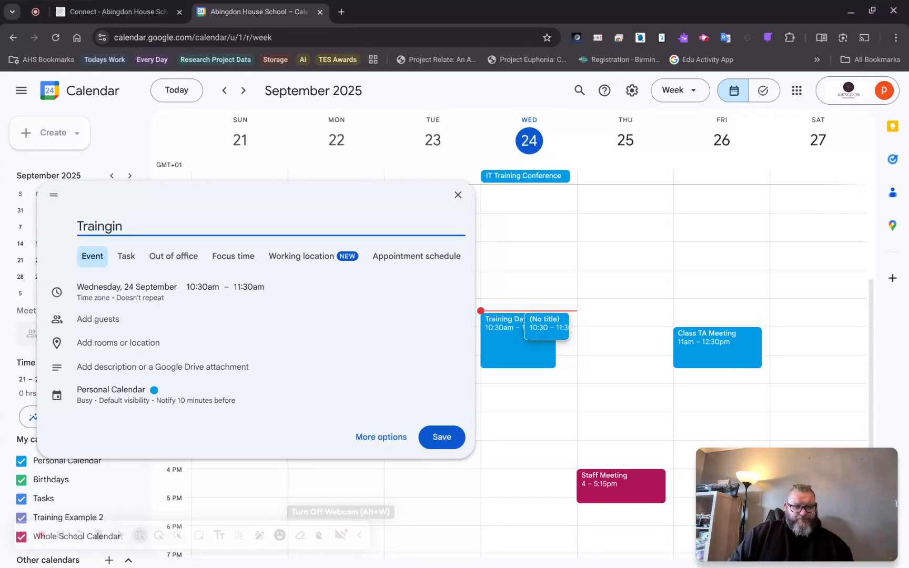
key("BackSpace")
key("BackSpace")
key("BackSpace")
type("ing")
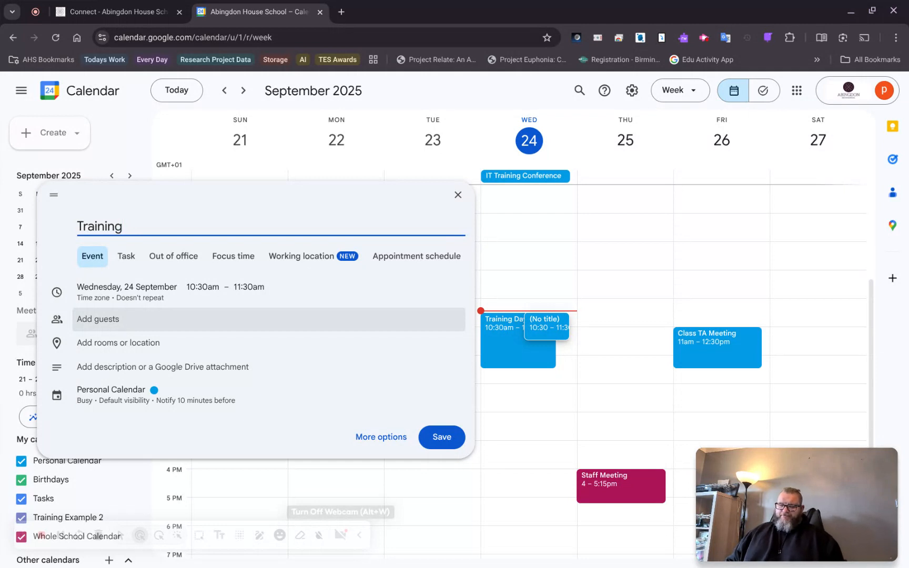
- Add Taster Student1 as a guest of the Training event
left_click(104, 319)
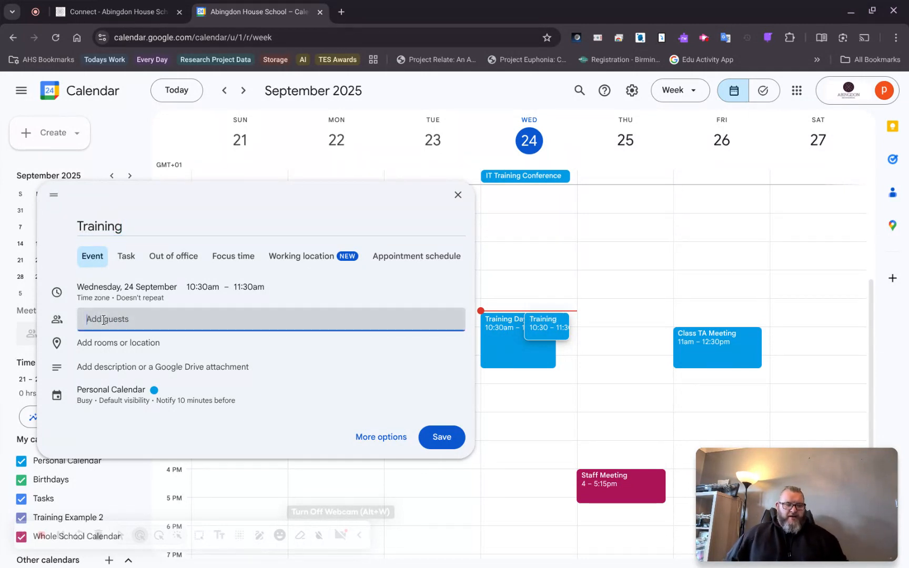
type("tas")
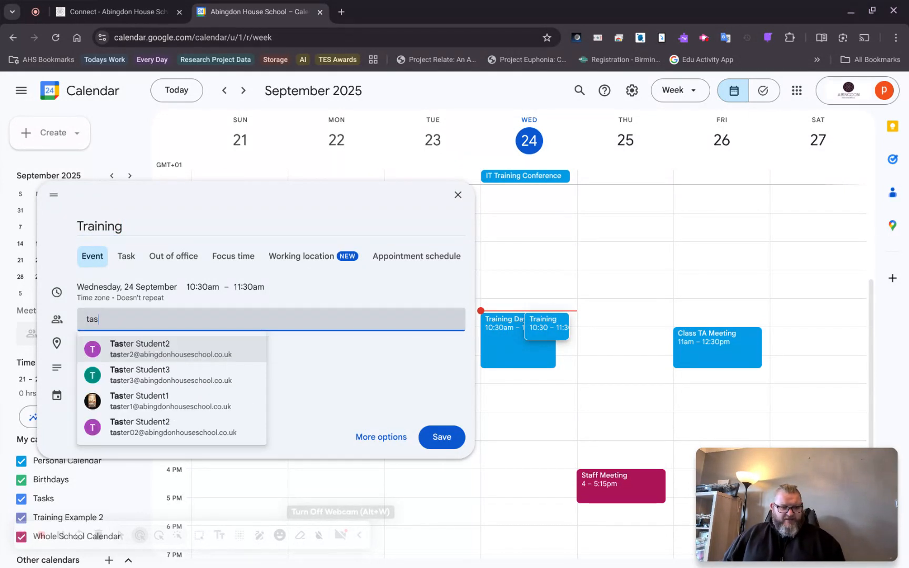
left_click(138, 403)
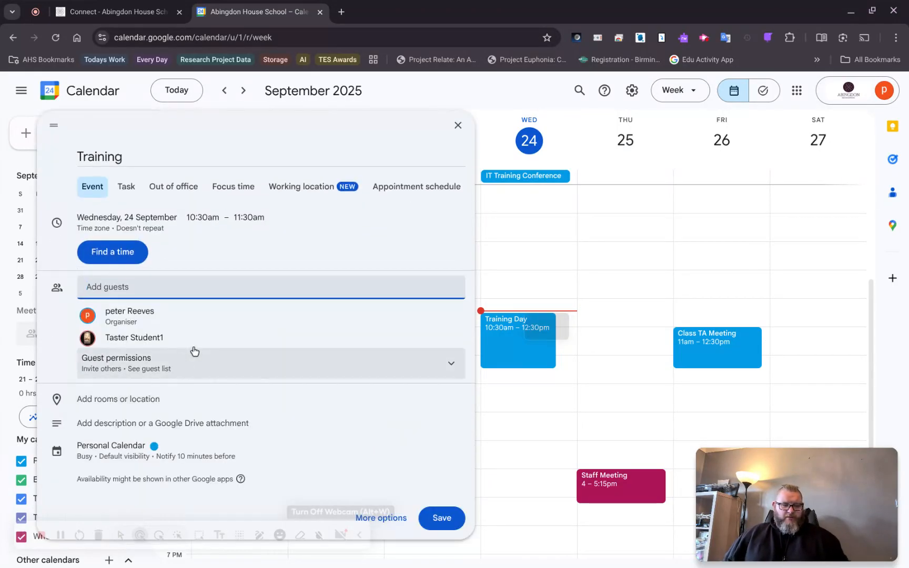
mouse_move(168, 340)
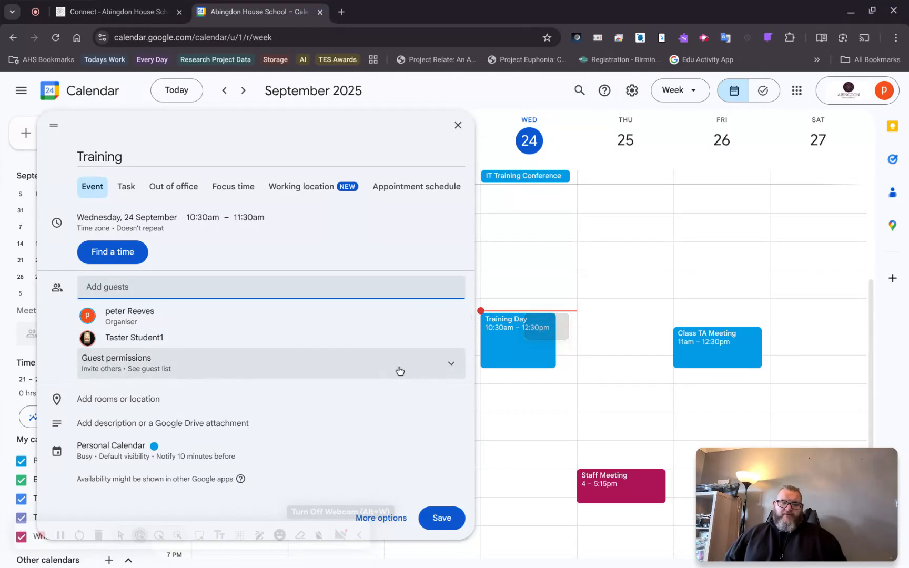
- Turn off all guest permissions for the Training event: Modify event, Invite others and See guest list
left_click(441, 362)
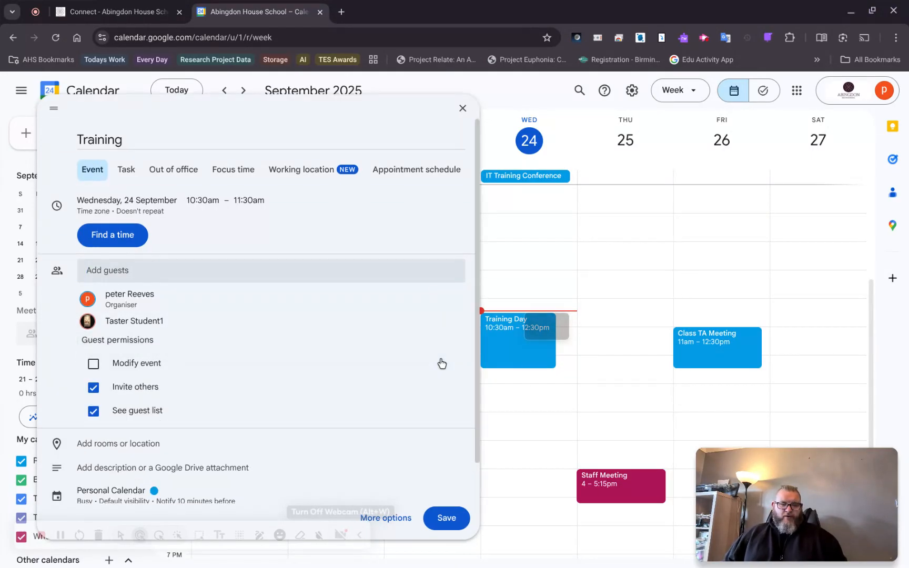
left_click(94, 366)
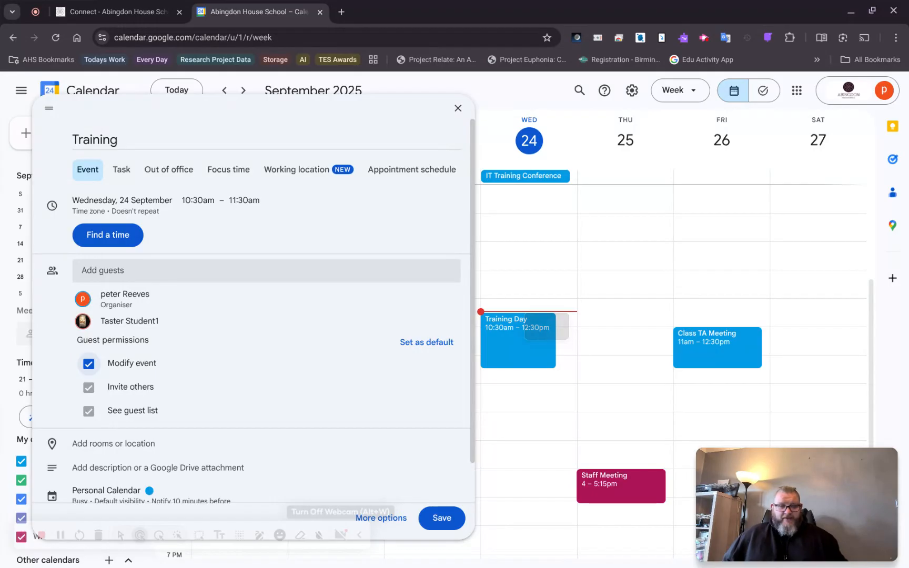
left_click(90, 365)
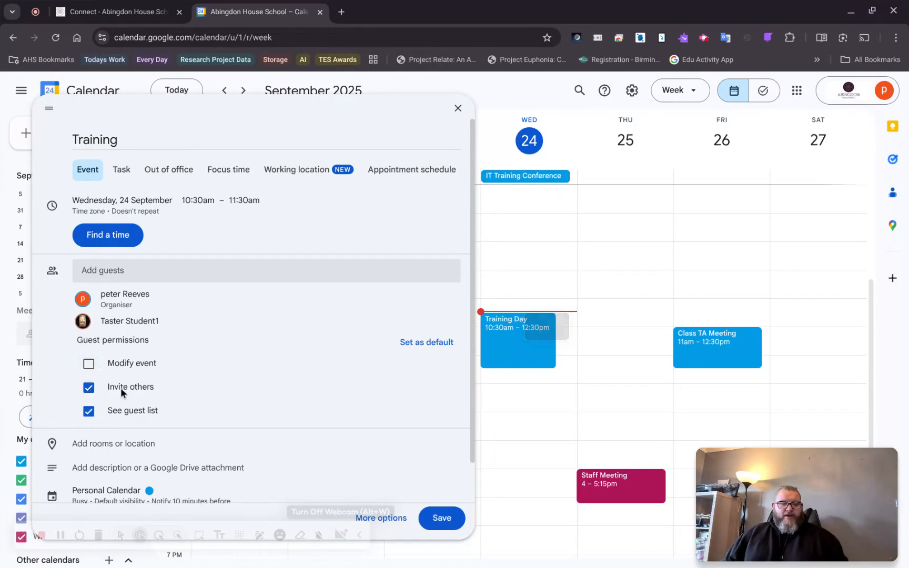
left_click(89, 389)
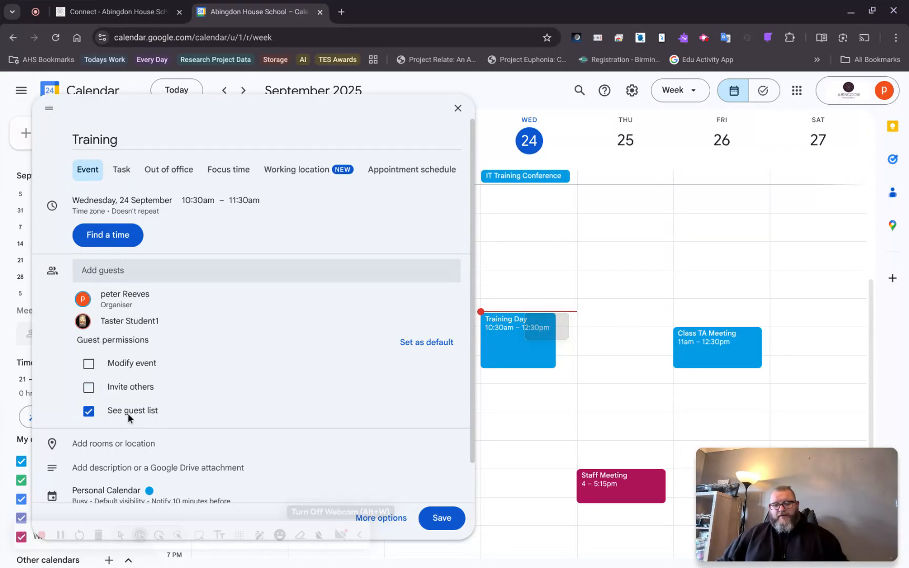
left_click(89, 414)
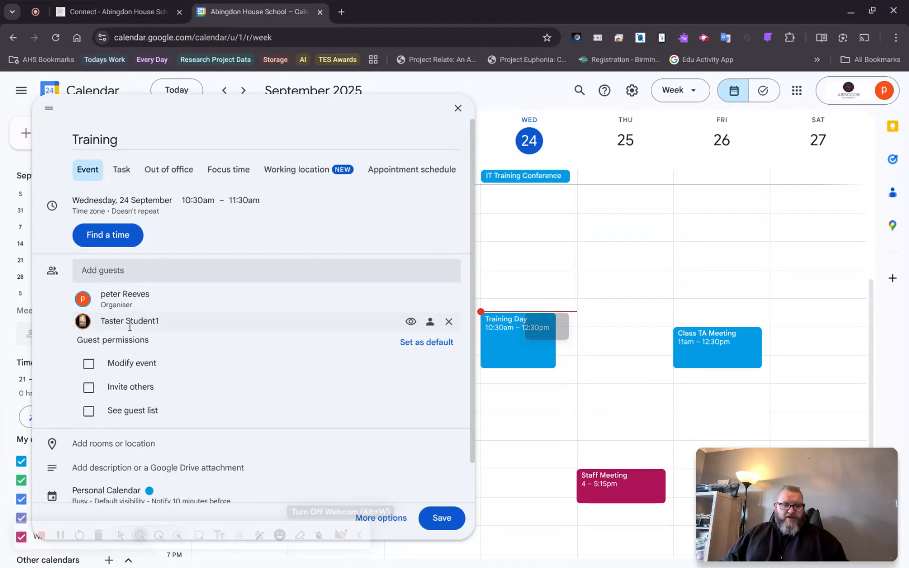
- Save the Training event and send the invitation email to its guest
mouse_move(131, 325)
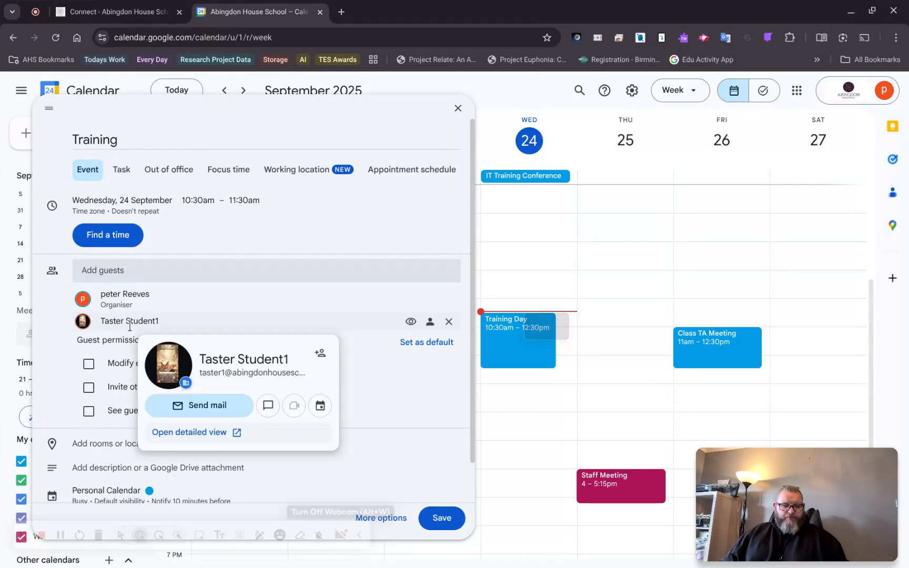
left_click(452, 519)
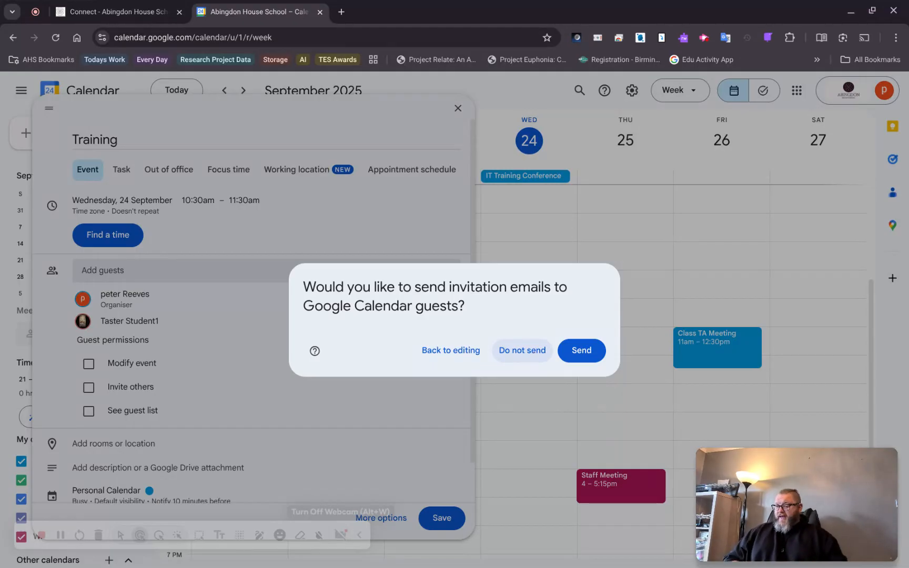
left_click(578, 352)
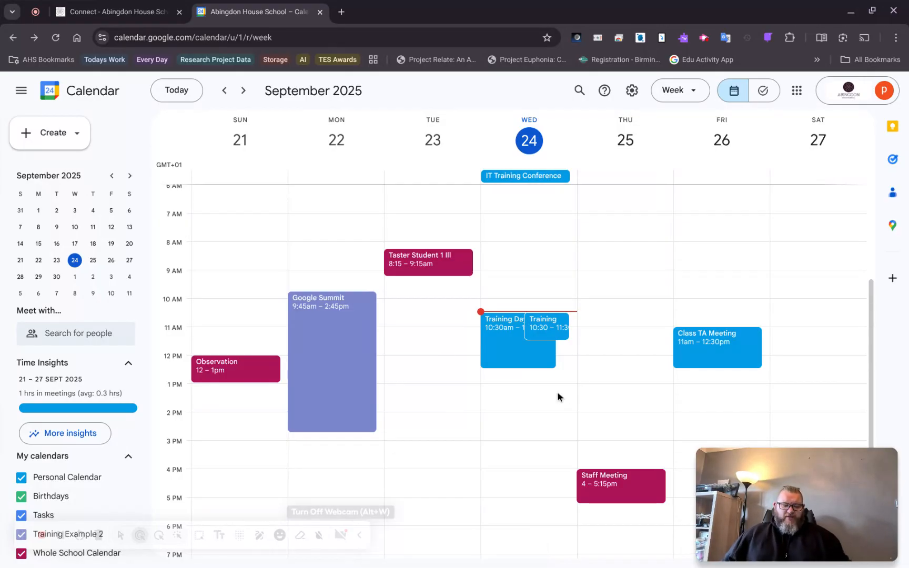
- Open the existing Training Day event for editing and add Taster Student3 as a guest
left_click(505, 346)
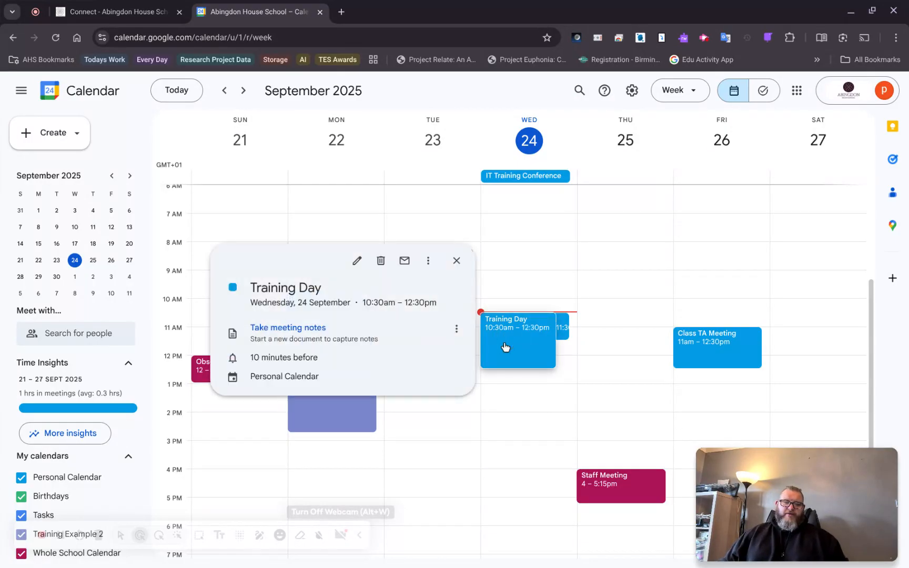
left_click(357, 261)
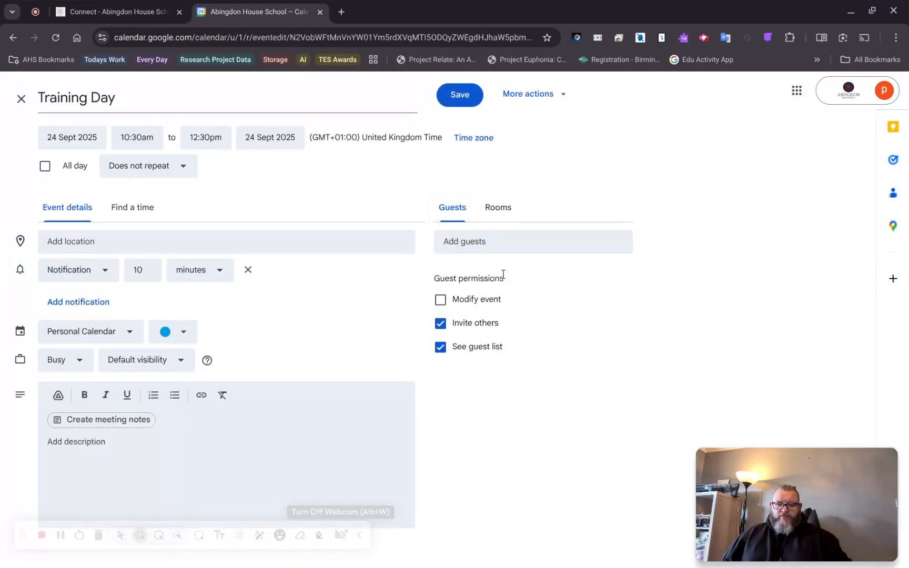
left_click(503, 243)
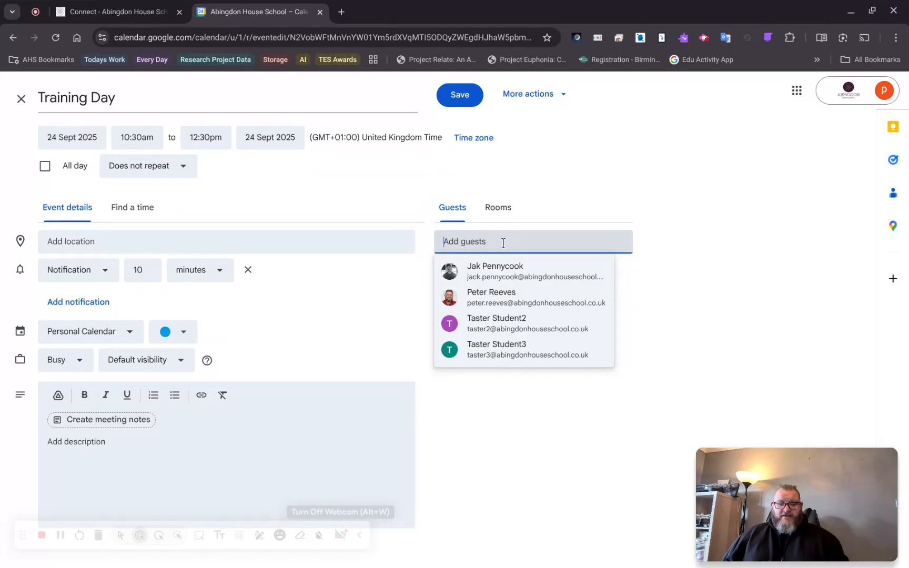
left_click(503, 350)
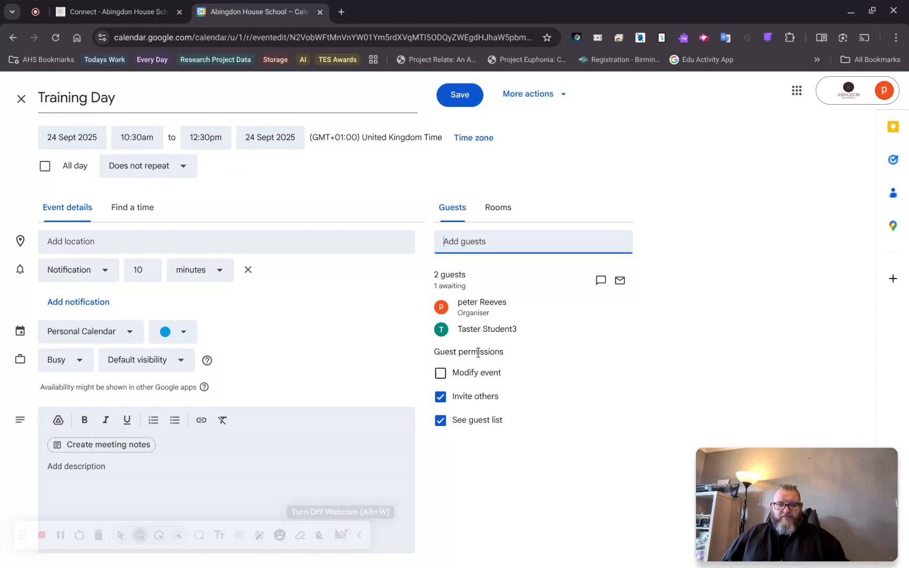
- Allow guests to modify the Training Day event, and save it with invitation emails sent
left_click(444, 373)
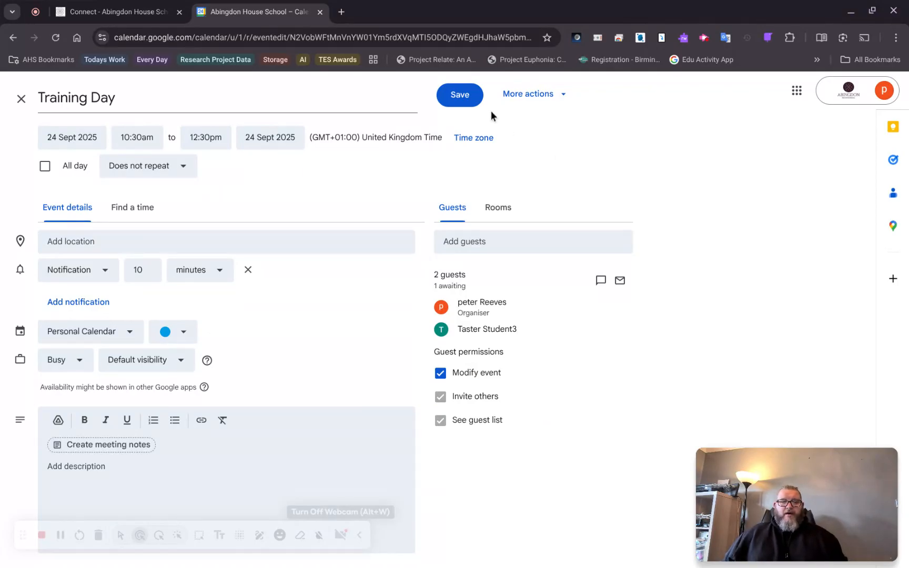
left_click(456, 102)
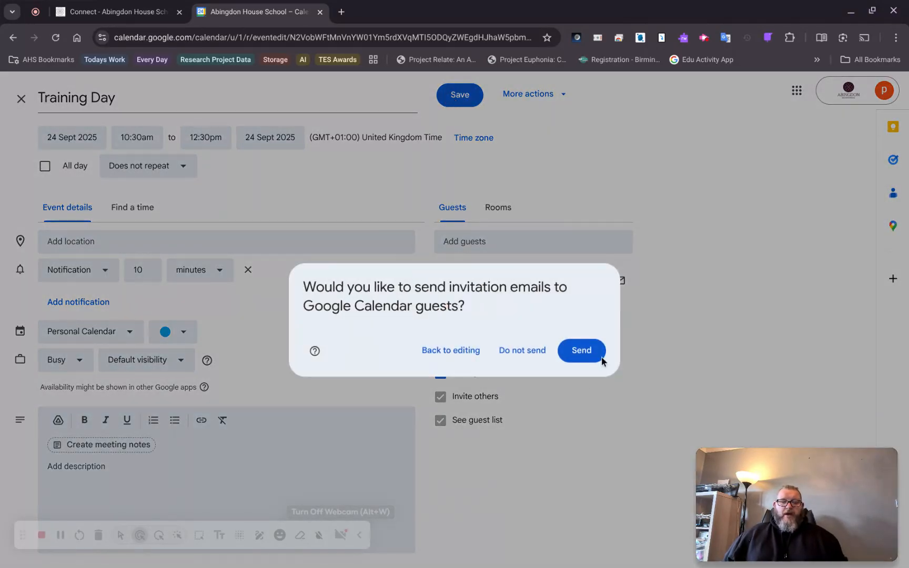
left_click(582, 351)
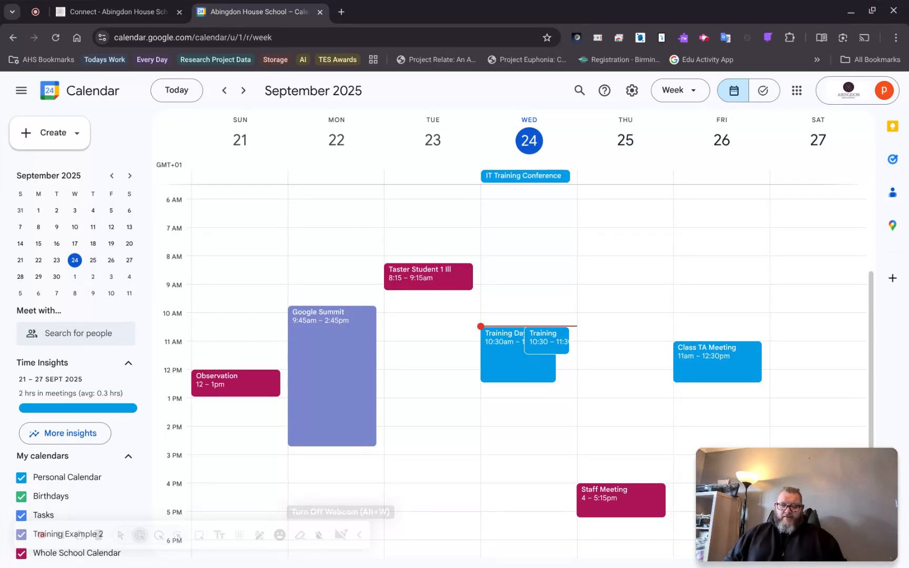
- Reopen the Training Day event for editing and remove Taster Student3 from its guests
left_click(507, 364)
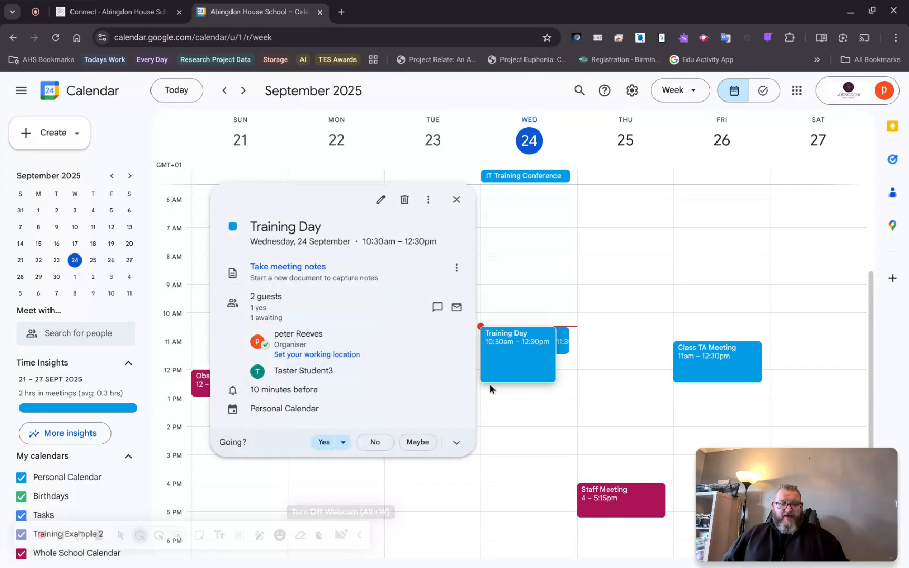
left_click(380, 201)
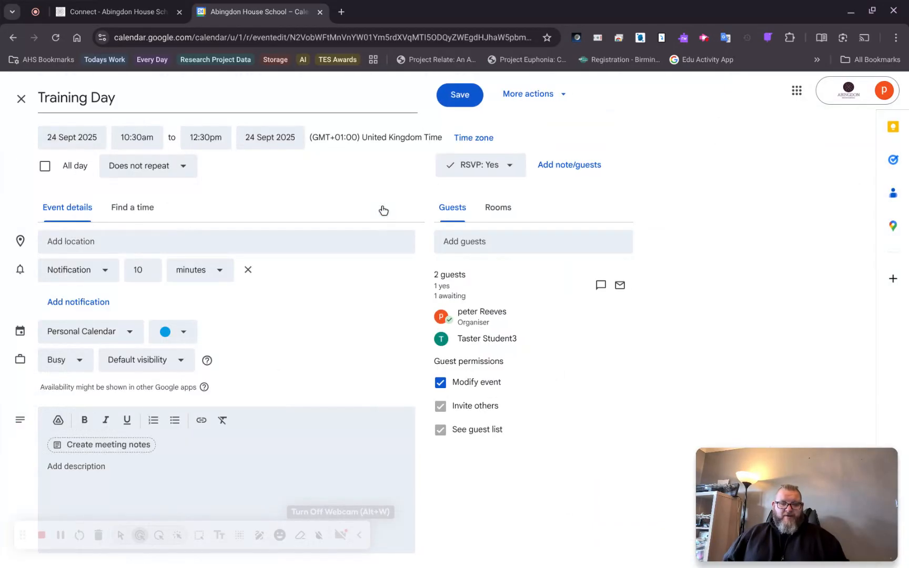
mouse_move(519, 340)
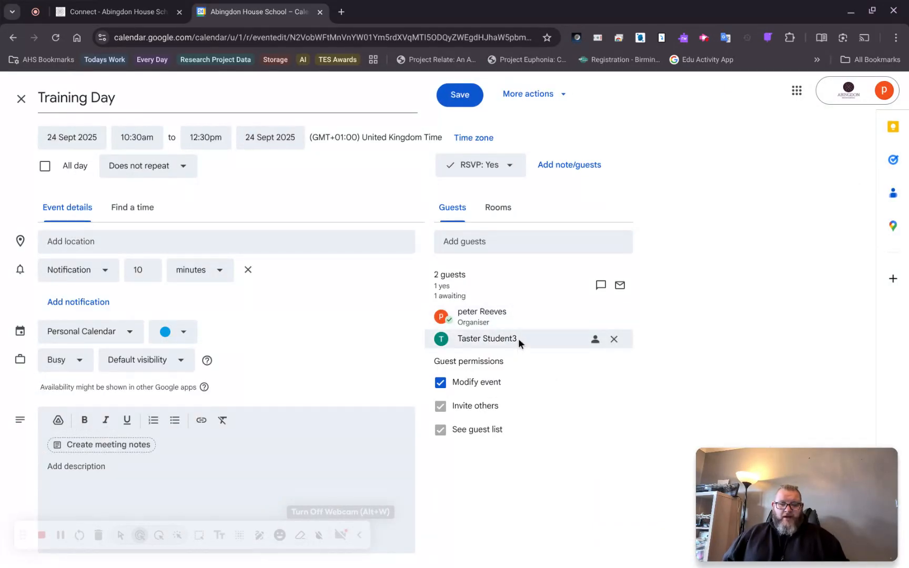
left_click(613, 338)
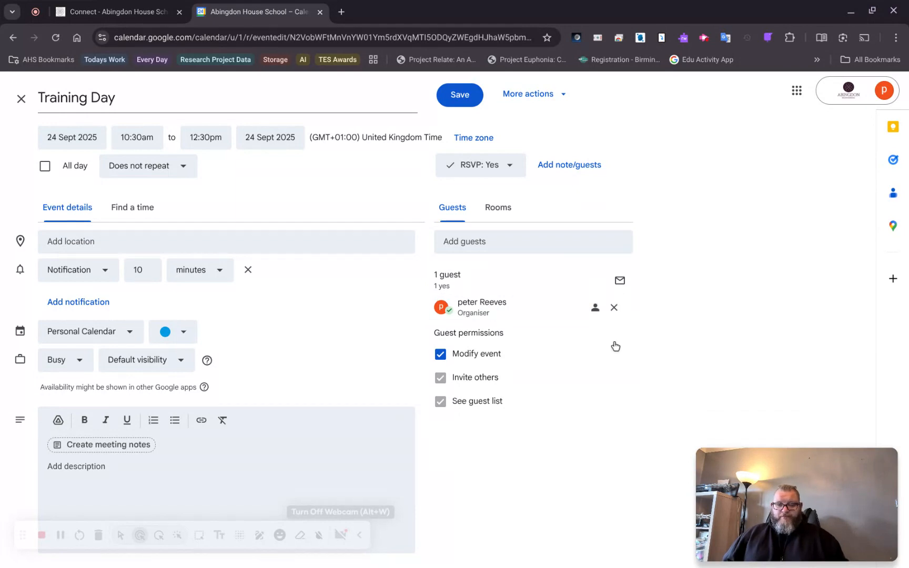
- Save the Training Day event and send a cancellation email with the message "Sorry, Event cancelled"
left_click(451, 95)
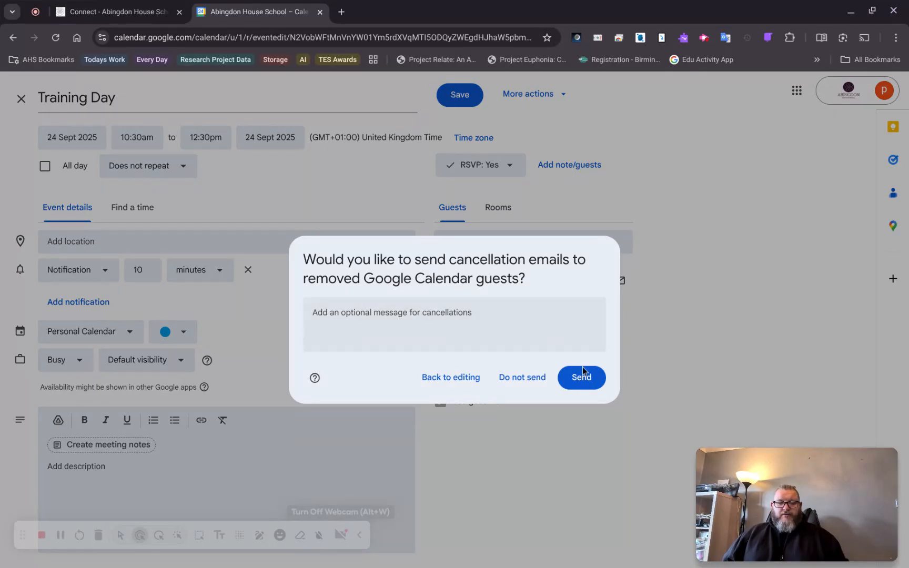
left_click(509, 321)
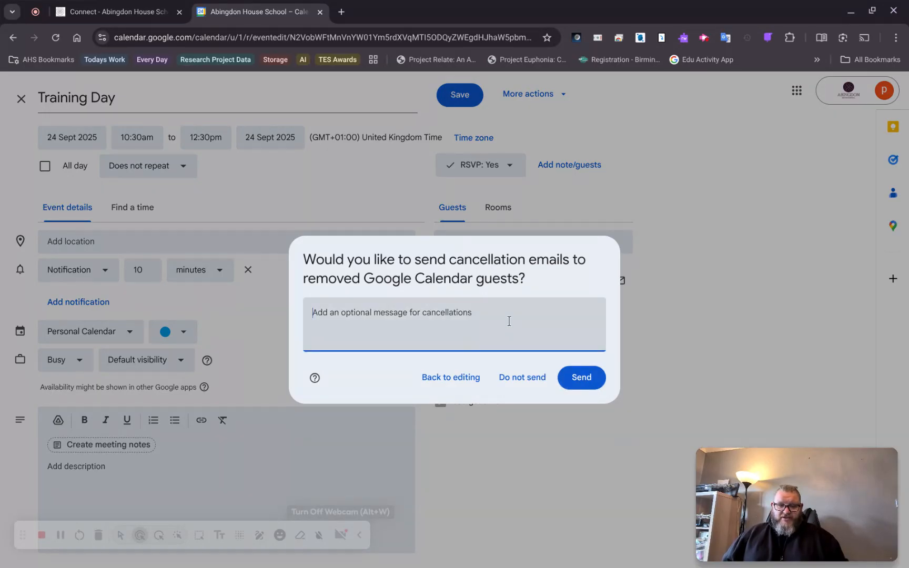
type("Sorry")
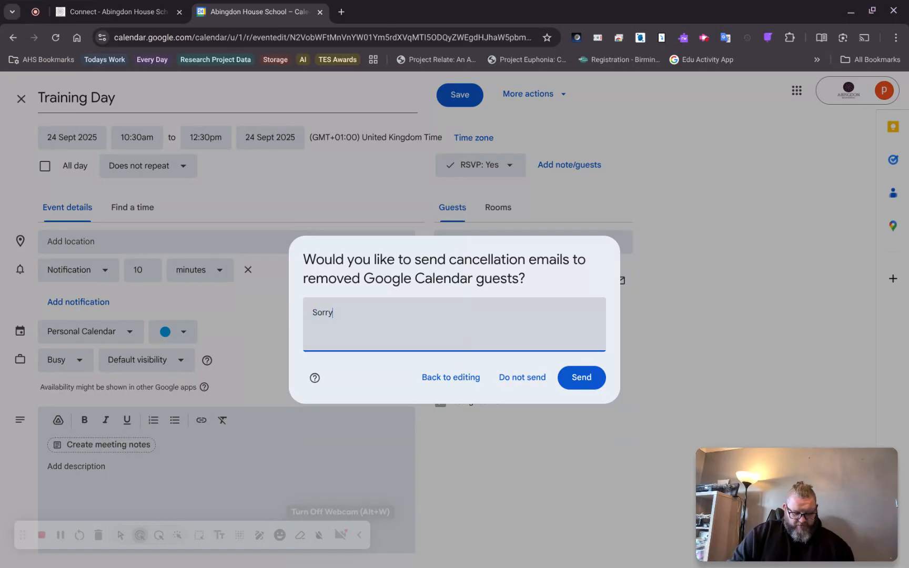
type(", Eve")
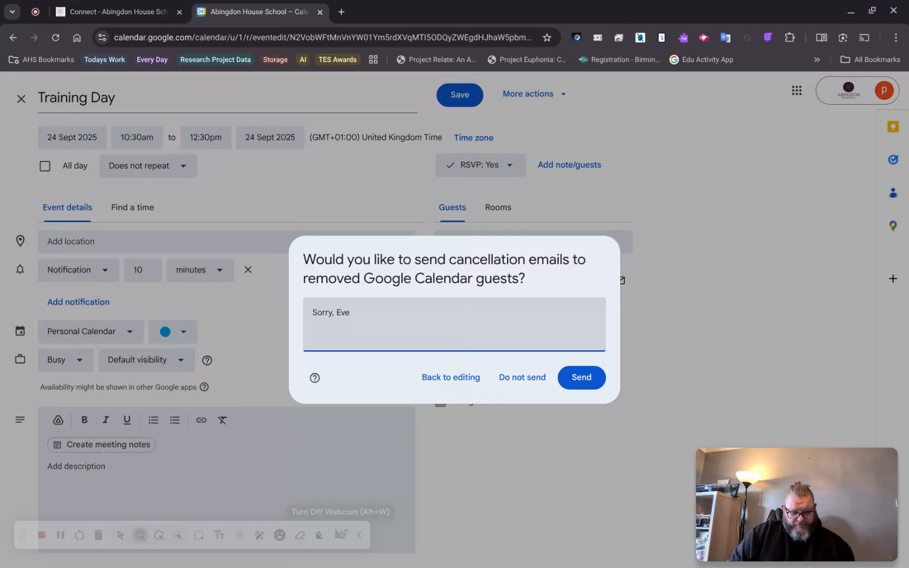
type("nt cancelled")
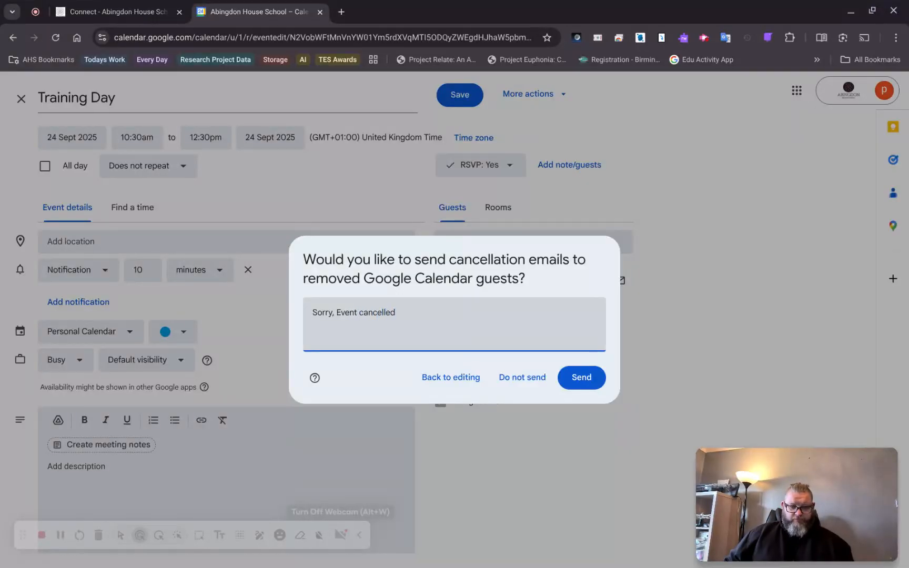
left_click(591, 389)
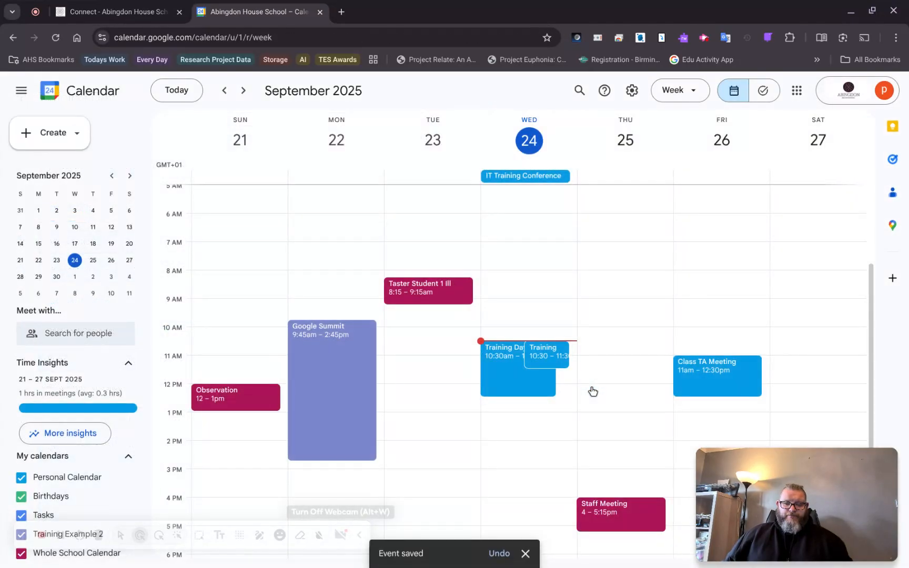